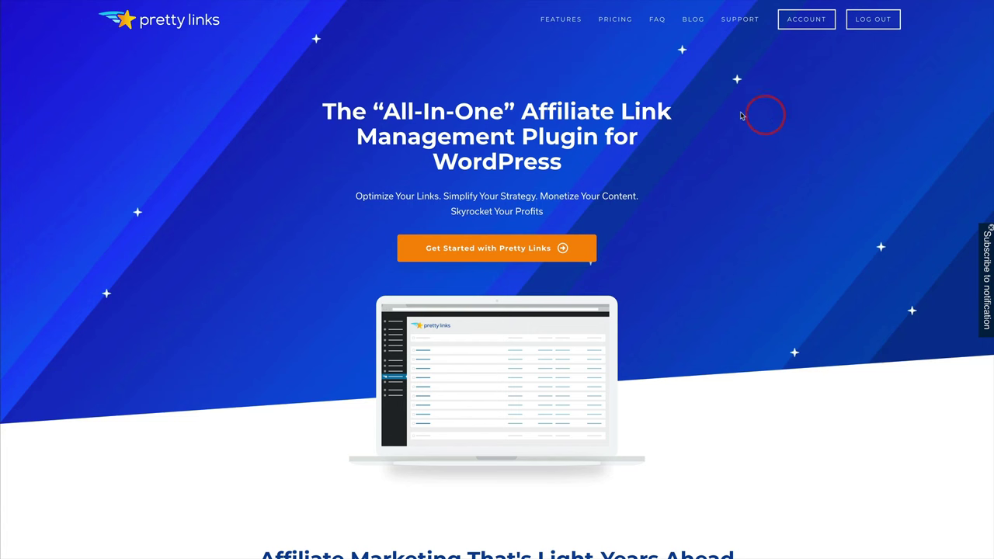
scroll(714, 117, down, 1)
scroll(714, 117, up, 1)
scroll(596, 114, down, 1)
scroll(600, 113, up, 1)
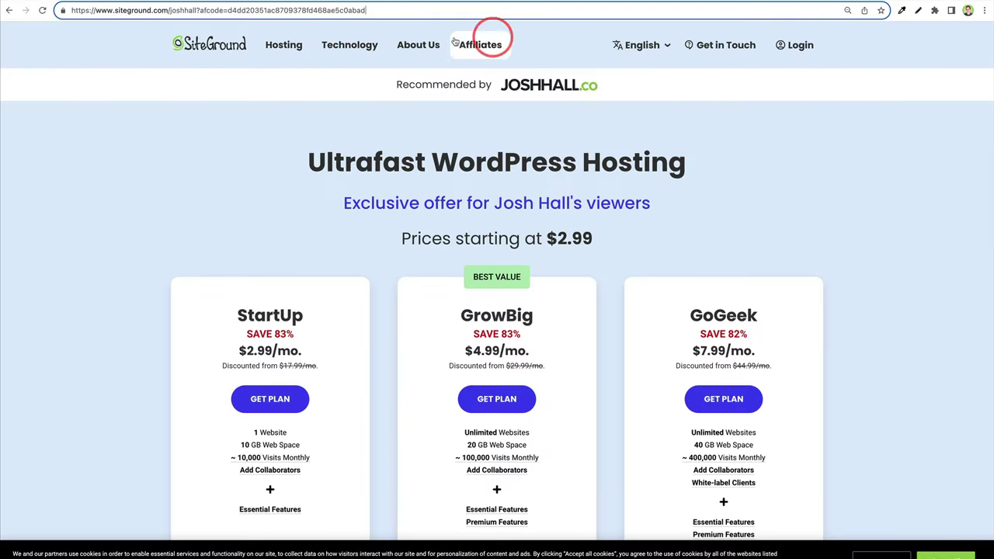
- Copy the full SiteGround affiliate URL of the open hosting offer page
key(shift+alt+Left)
key(shift+alt+Left)
key(shift+alt+Left)
key(shift+alt+Left)
key(shift+alt+Left)
key(shift+alt+Left)
key(shift+alt+Left)
key(super+c)
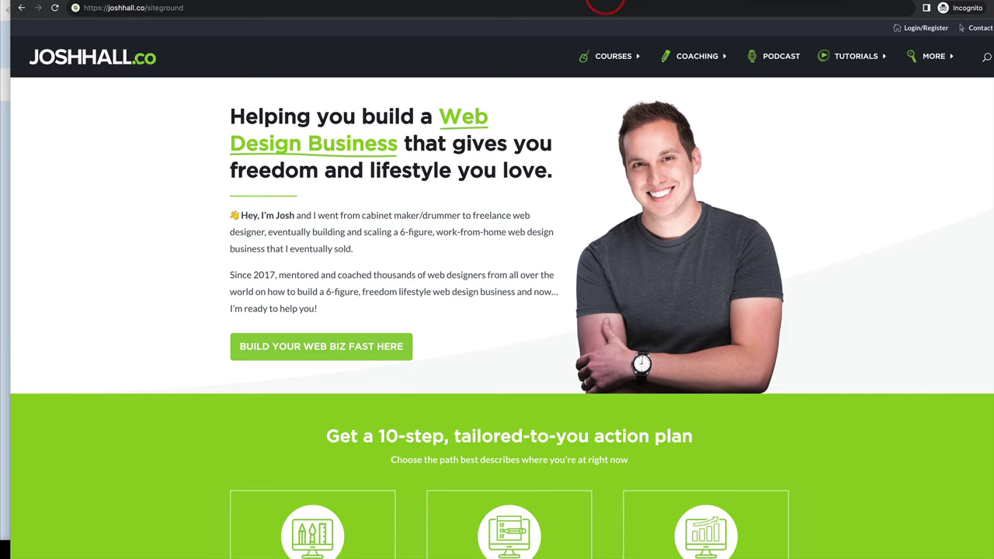
click(236, 11)
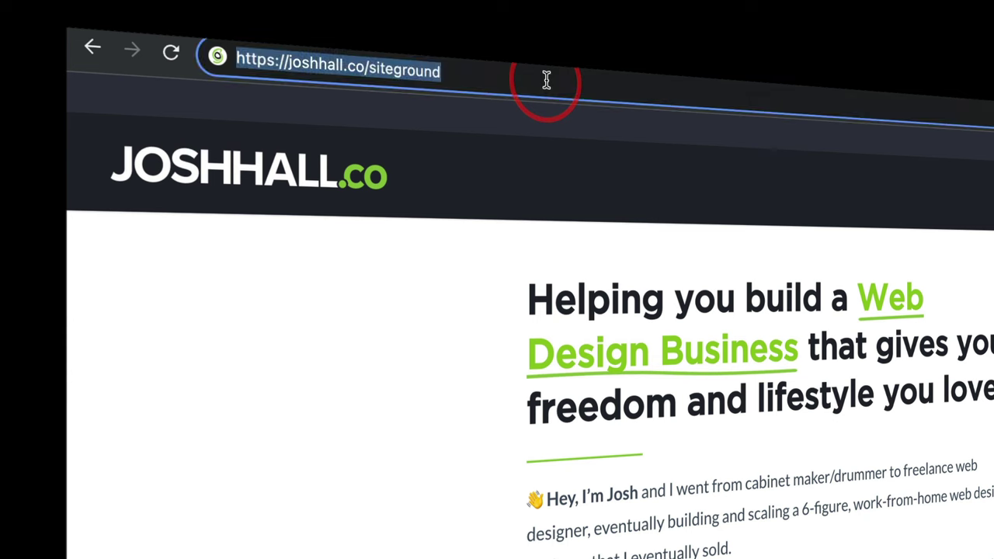
key(Return)
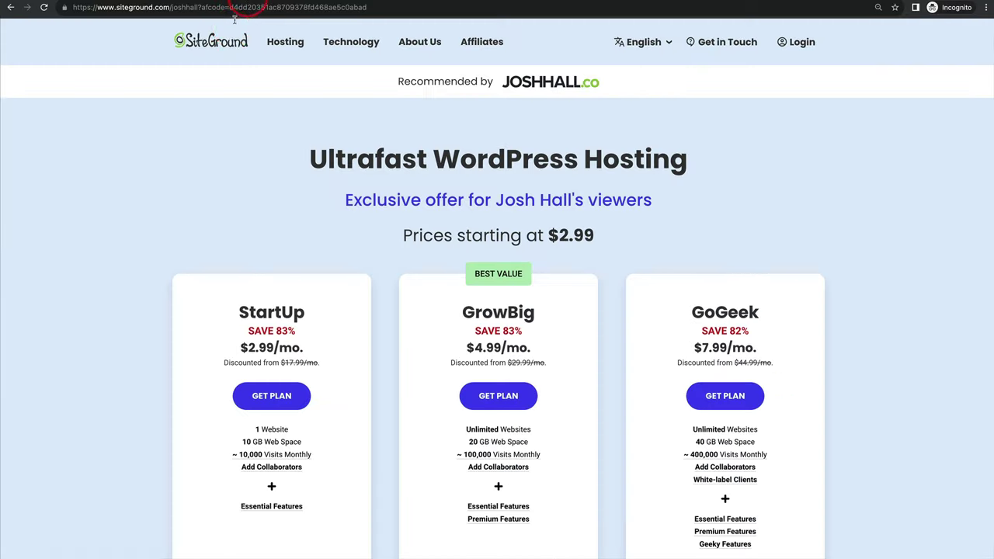
mouse_move(350, 41)
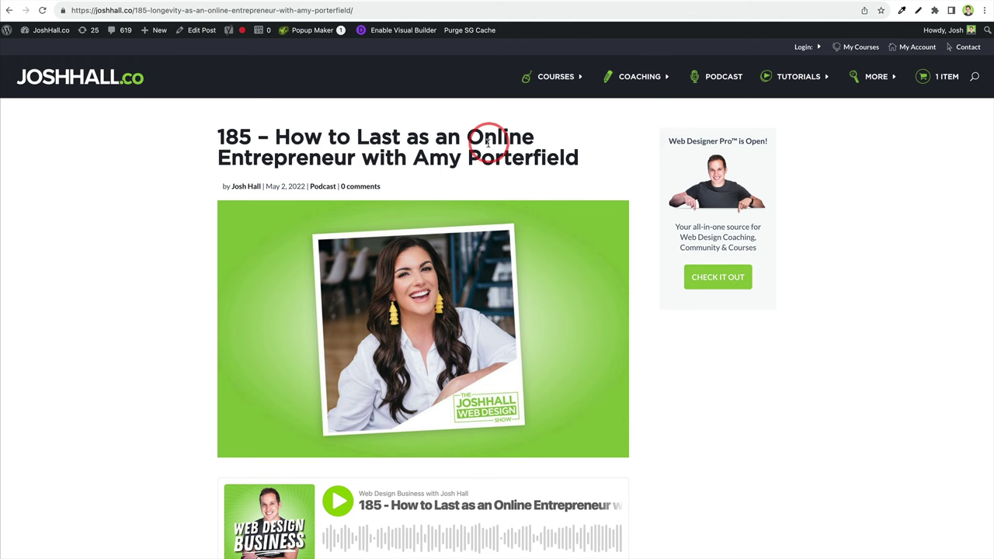
drag(146, 10, 620, 24)
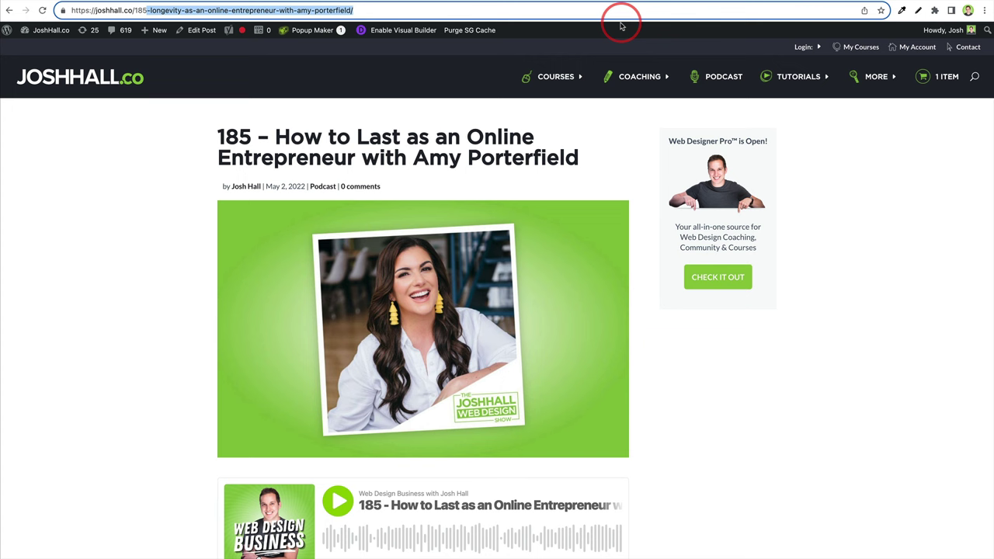
key(BackSpace)
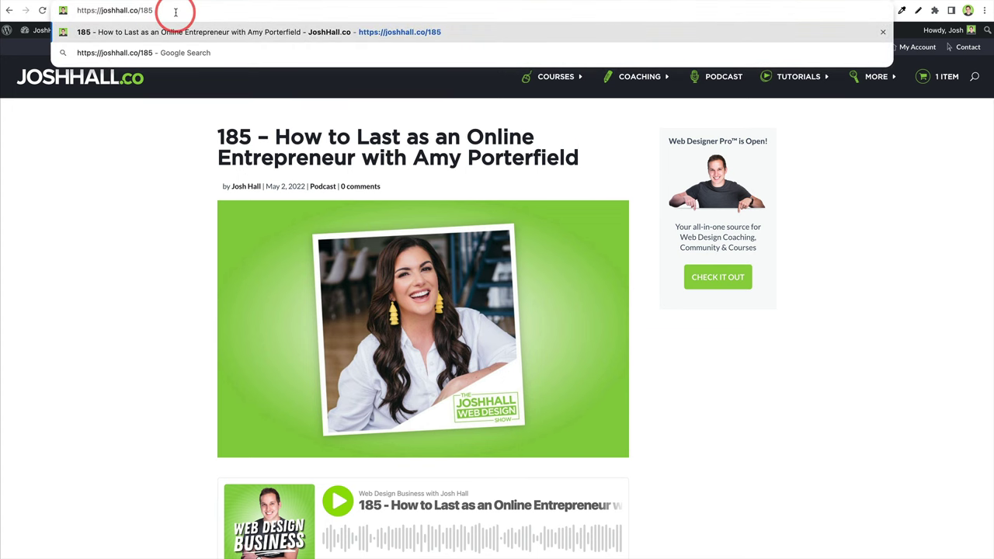
key(Return)
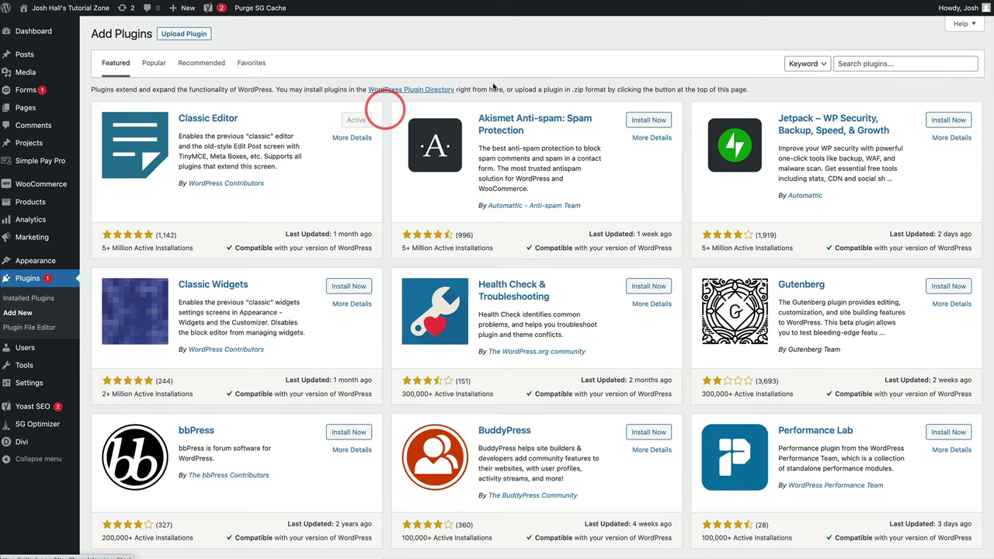
- Search the WordPress plugin directory for "pretty link", and install and activate the Pretty Links plugin
click(847, 63)
text(pretty link)
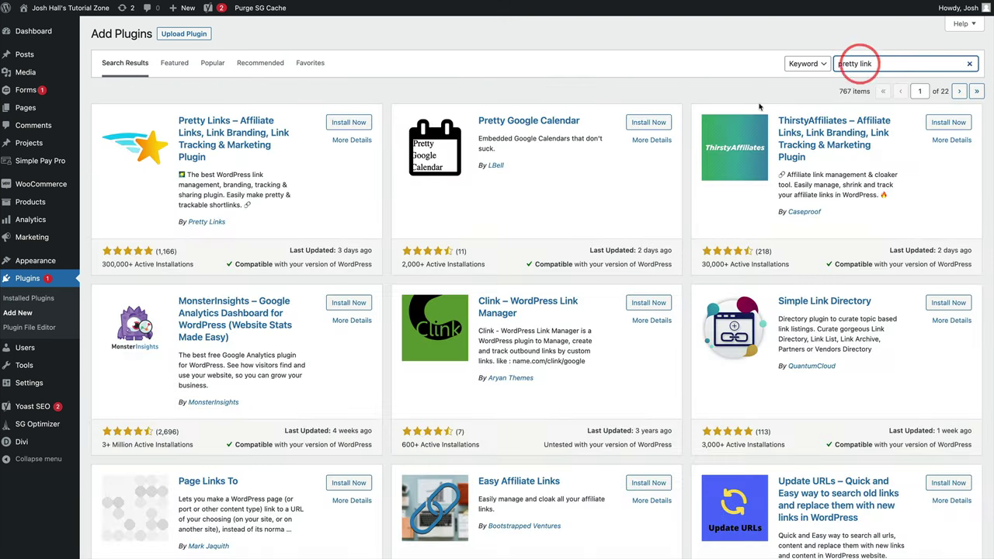
click(349, 123)
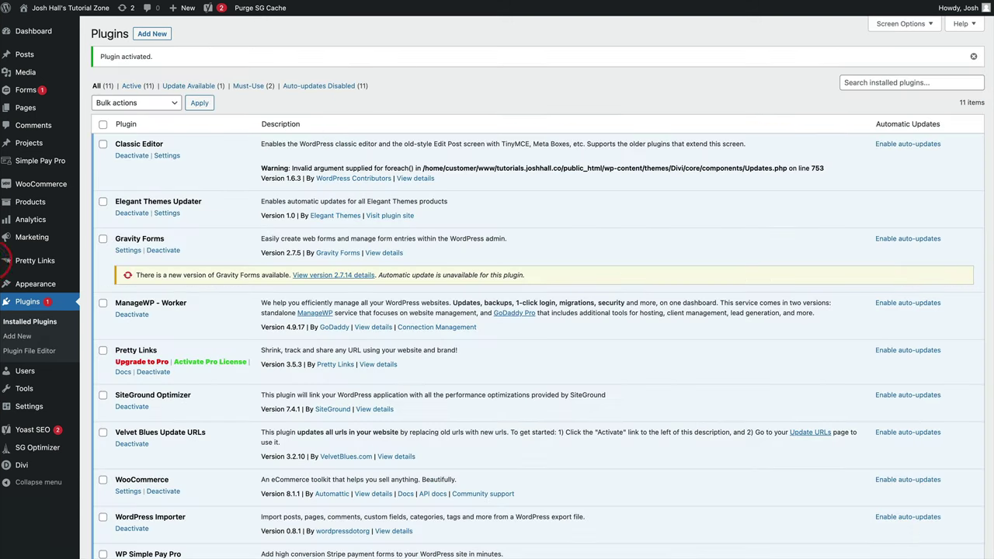
- Start a new pretty link titled "SiteGround" and set its redirection to 301 (Permanent)
mouse_move(16, 260)
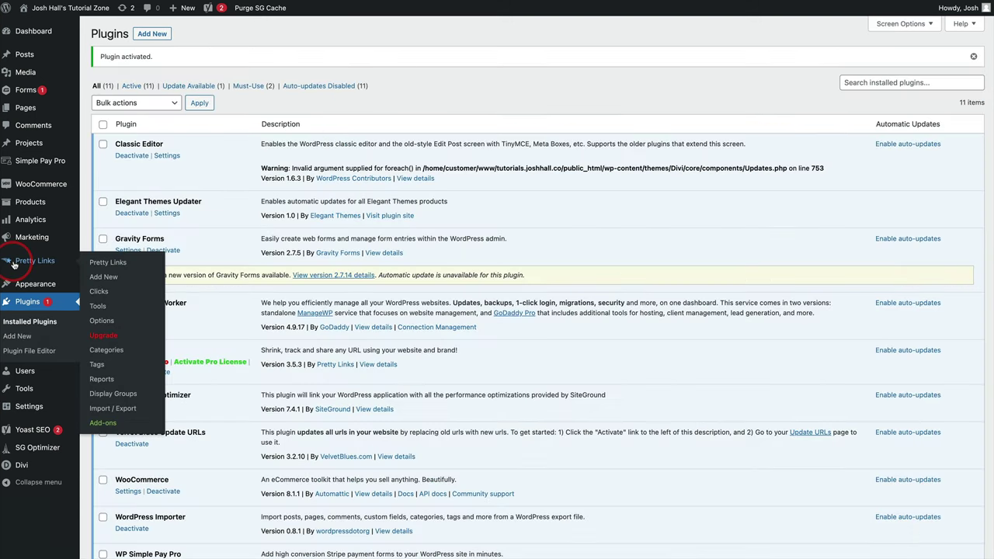
click(102, 278)
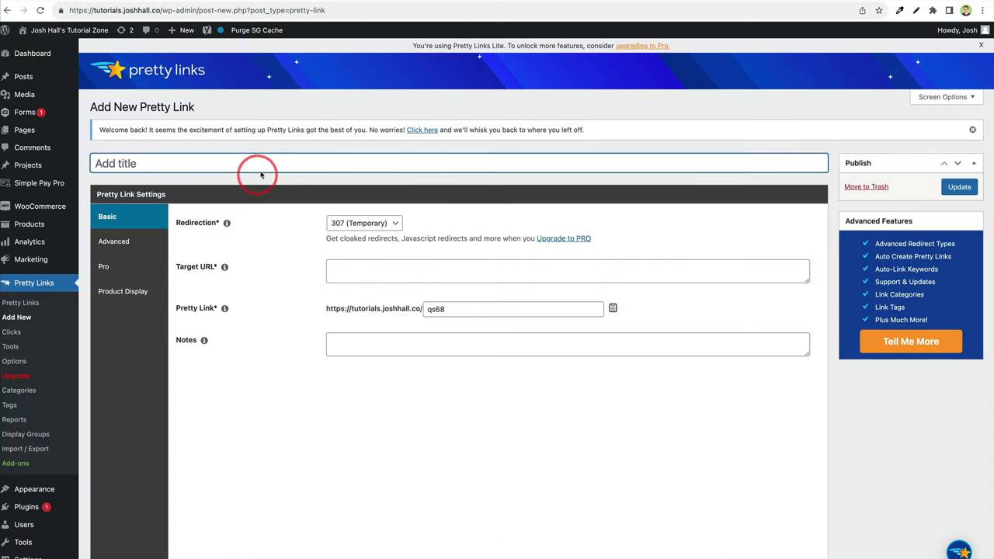
click(261, 166)
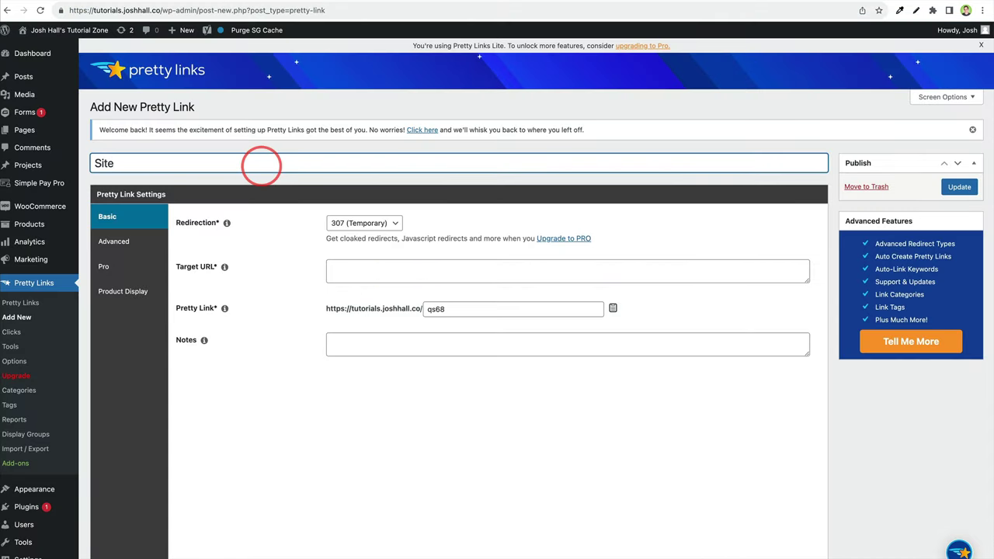
key(Tab)
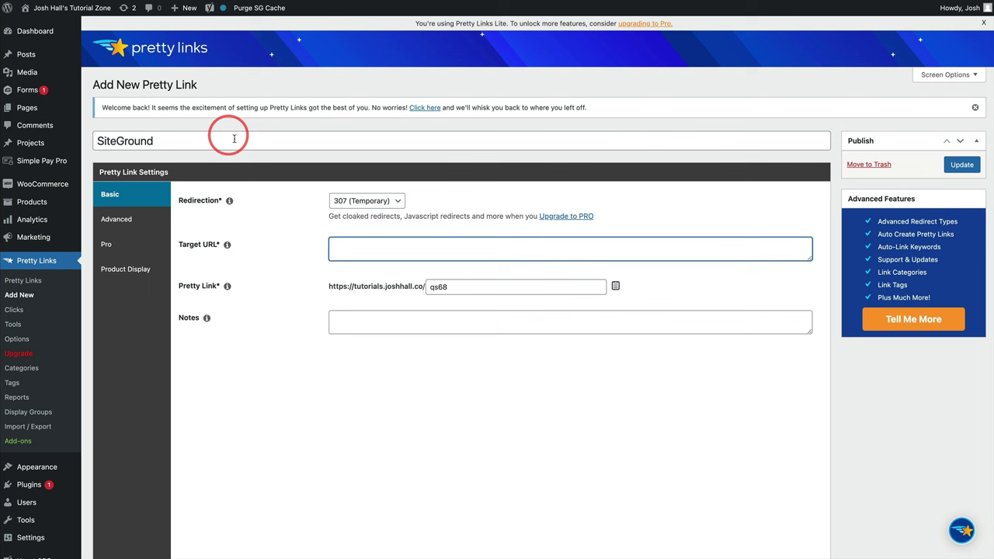
click(370, 202)
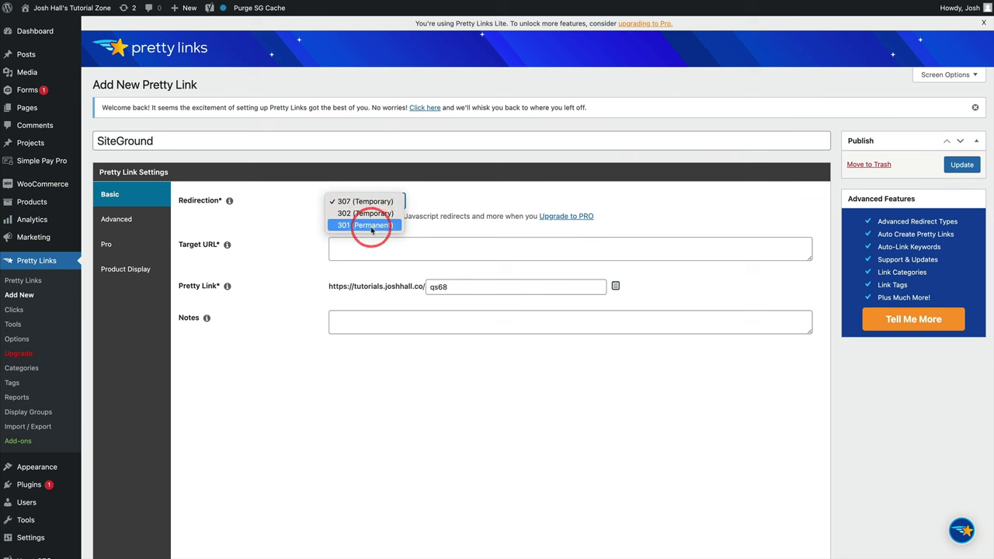
click(375, 227)
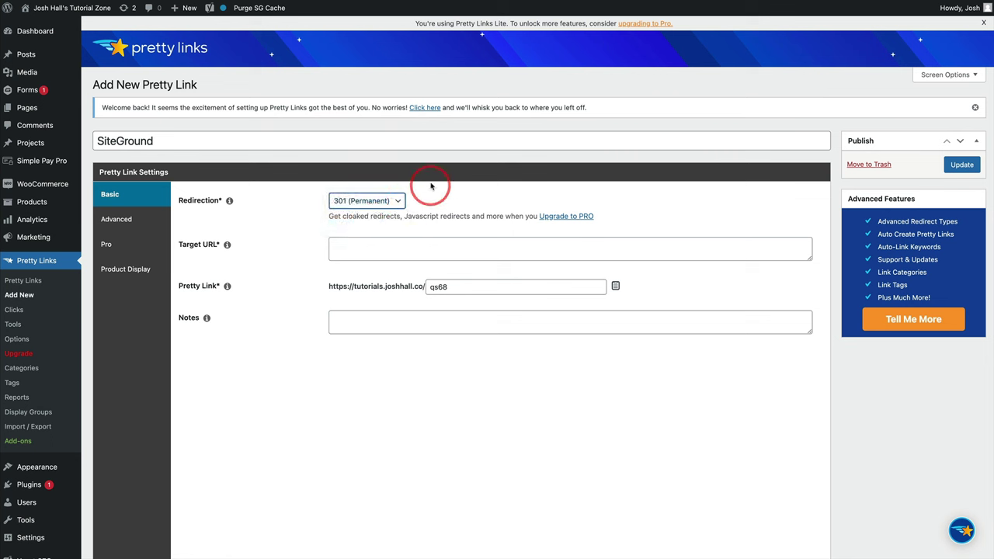
- Paste the copied SiteGround affiliate URL as the target, set the pretty link slug to "siteground" and save the link
click(358, 251)
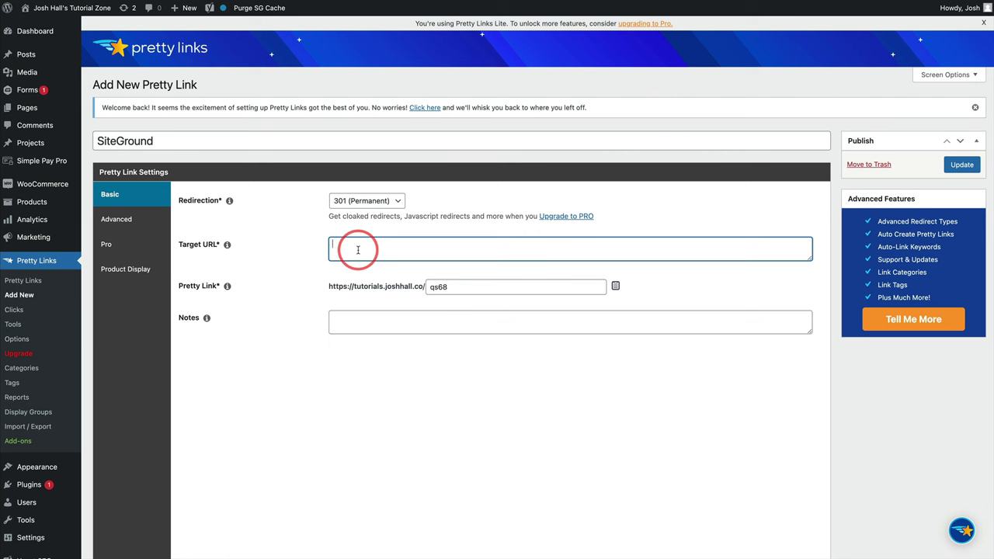
key(super+v)
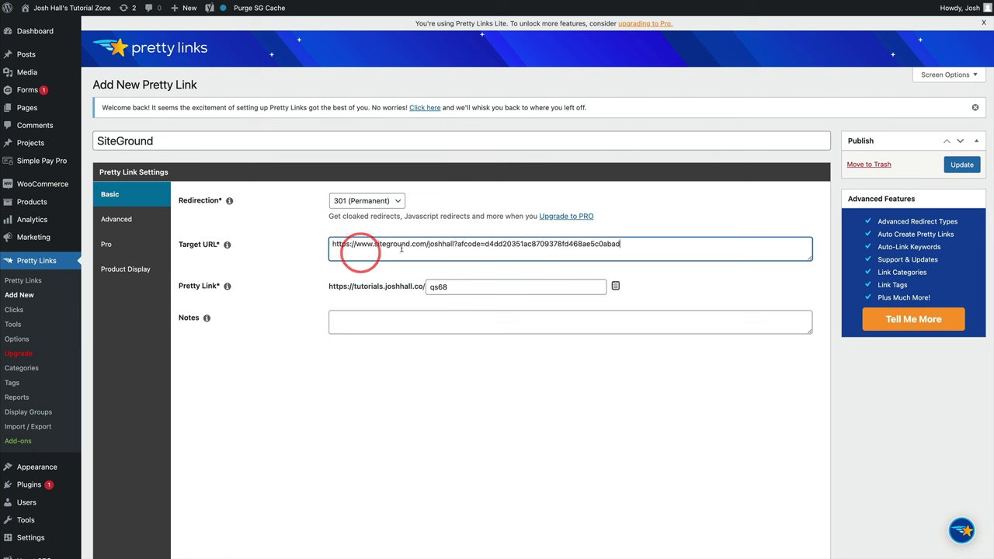
click(480, 287)
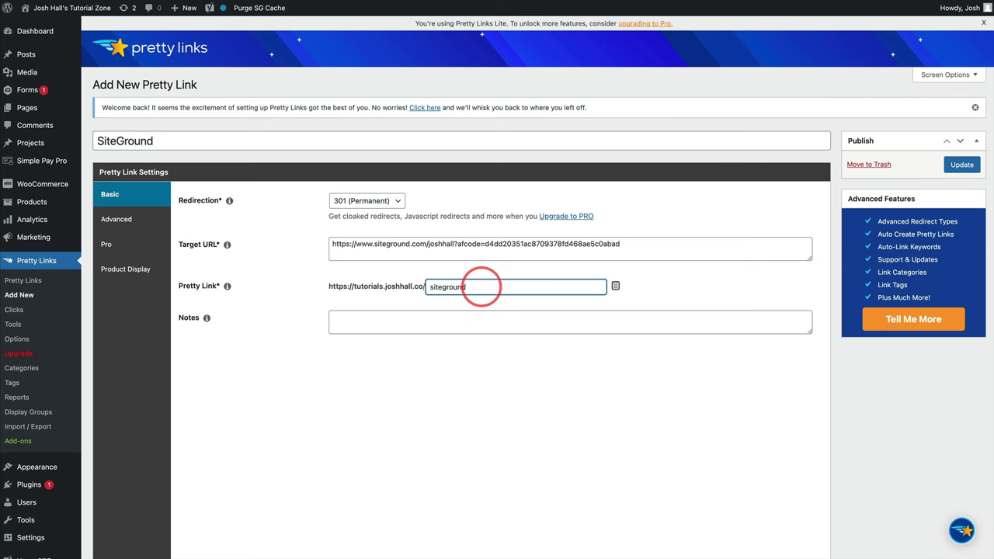
click(962, 164)
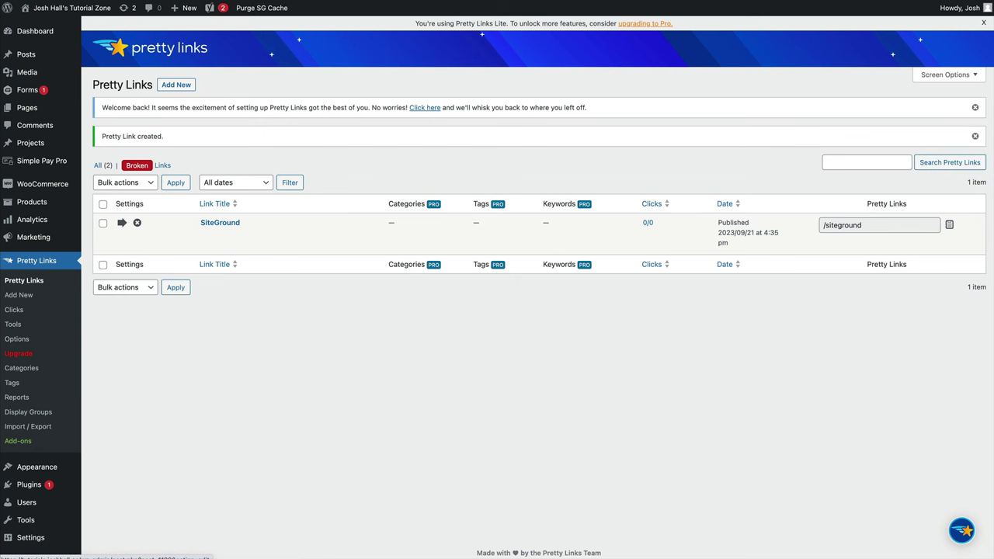
key(super+l)
text(https://tutorials.joshhall.co/siteground)
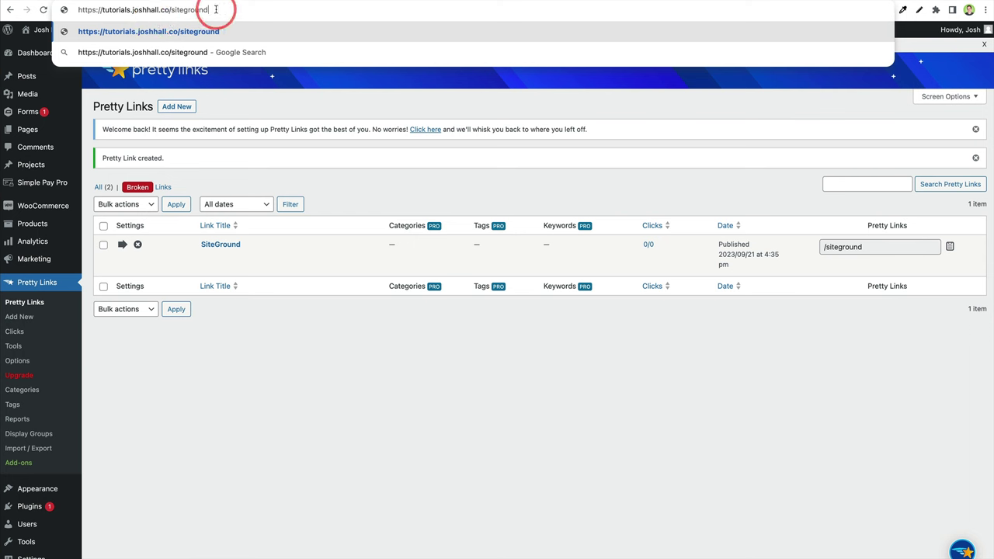
key(Return)
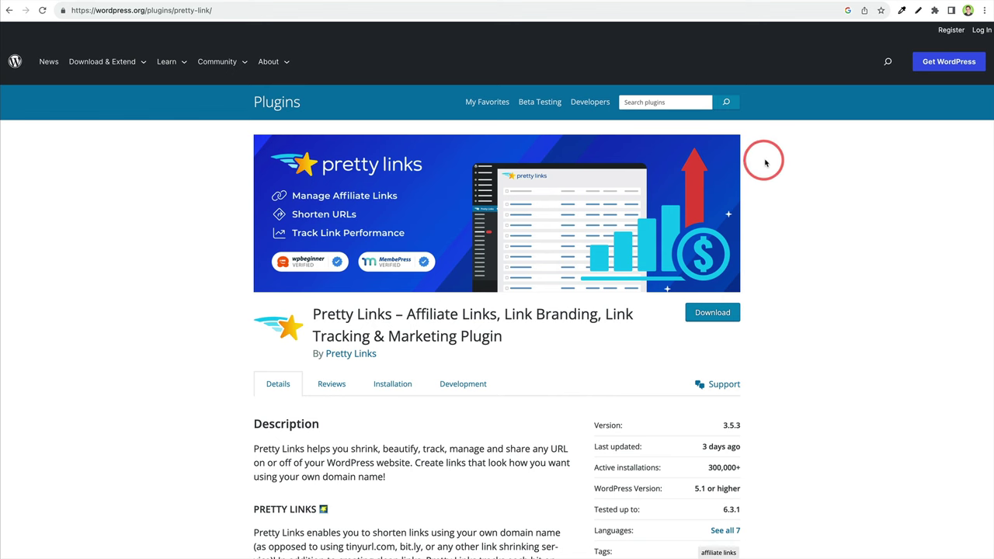
- Look over the description, usage examples and ratings on the Pretty Links plugin page at WordPress.org
scroll(764, 162, down, 5)
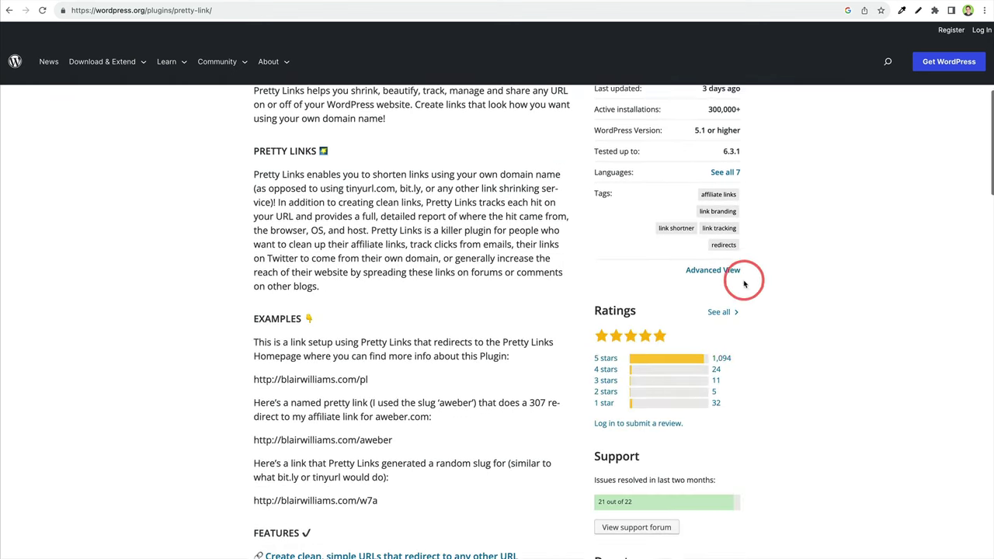
scroll(744, 284, down, 1)
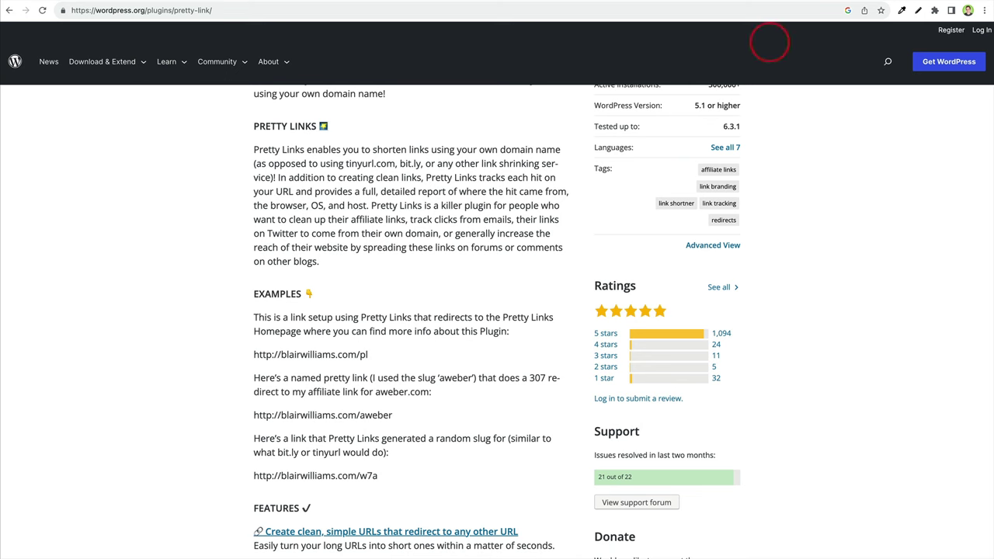
scroll(532, 227, up, 8)
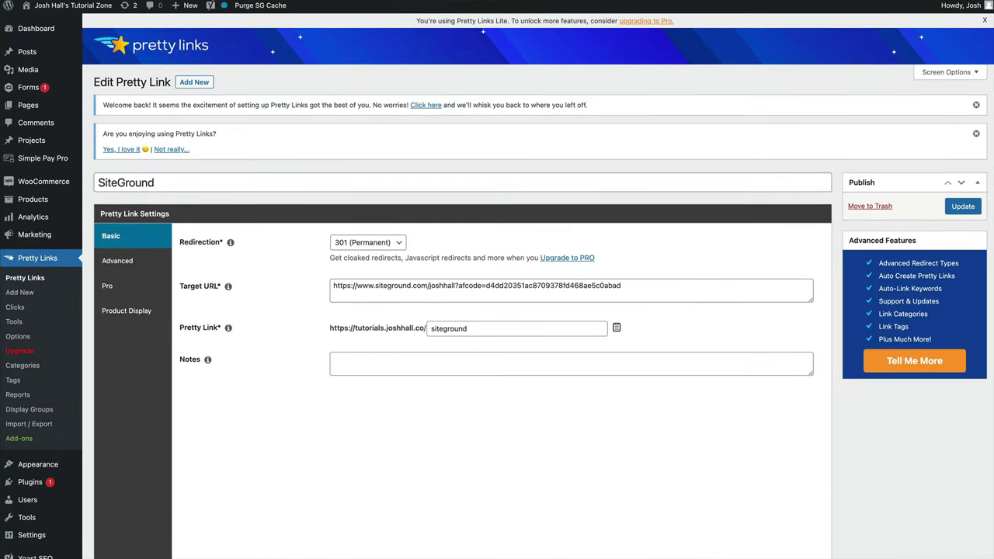
- View the Pro settings of the SiteGround pretty link, and switch to the Bitly site, dismissing its cookie notice
click(107, 286)
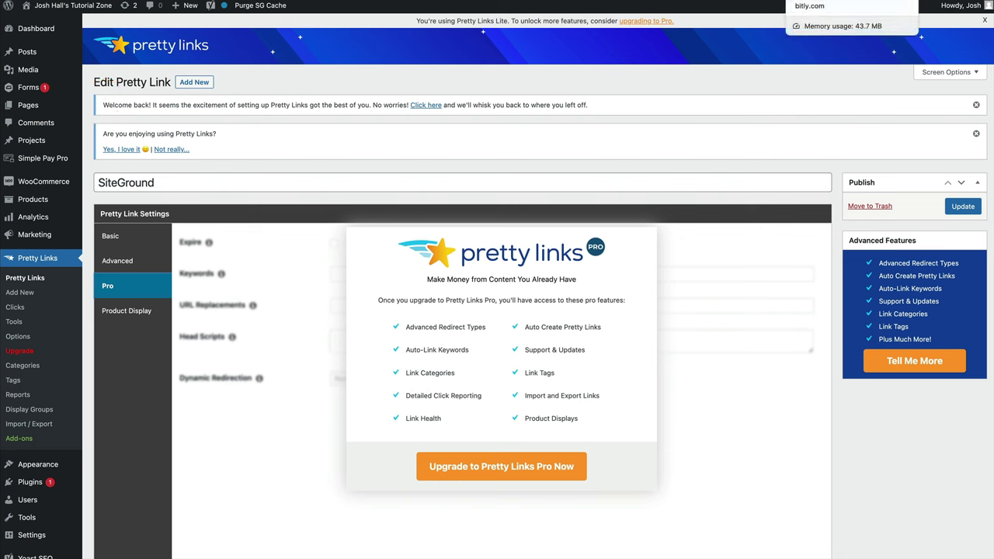
click(809, 3)
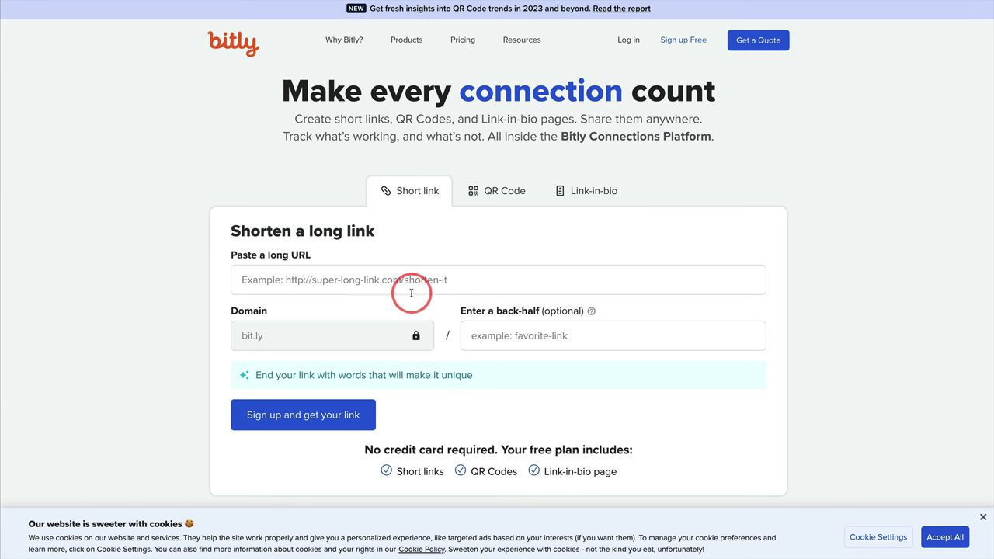
click(982, 517)
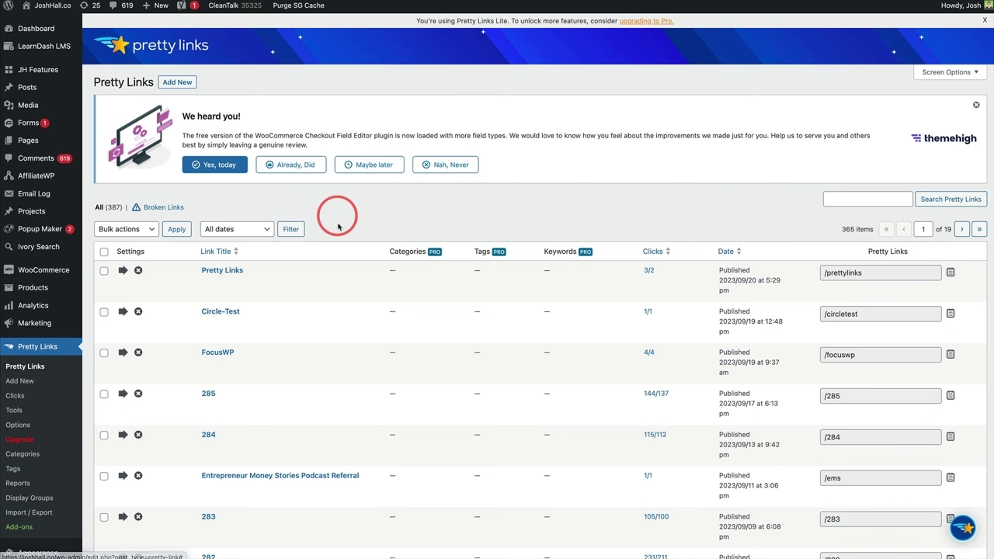
- Look through the existing pretty links on the JoshHall.co site, including their click figures and the FocusWP link's row actions
scroll(353, 256, down, 3)
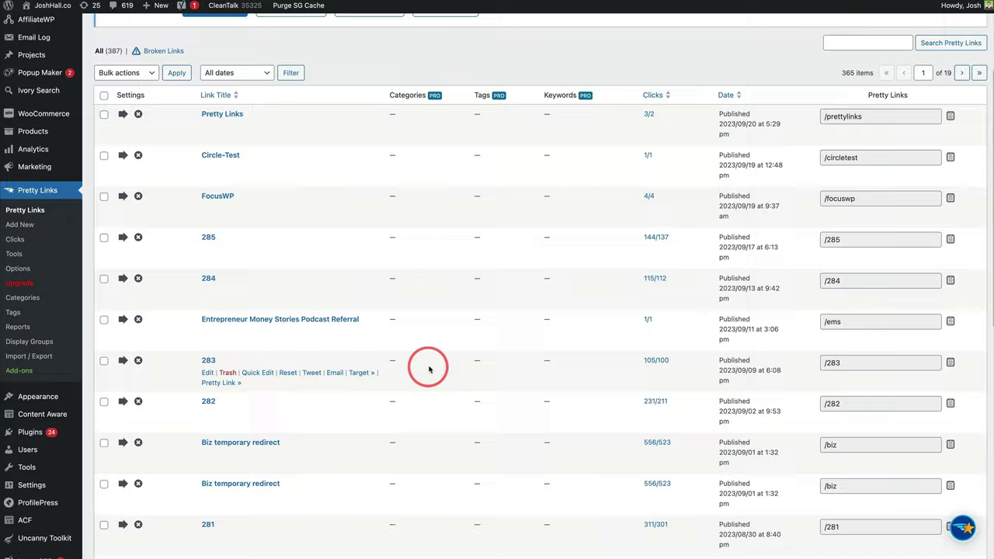
scroll(426, 357, up, 2)
scroll(427, 334, up, 1)
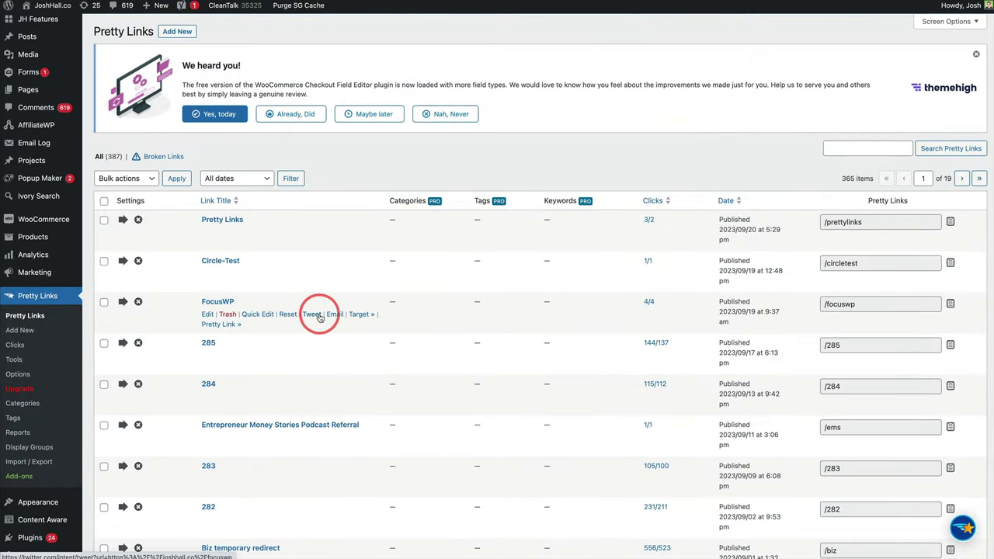
scroll(307, 310, up, 1)
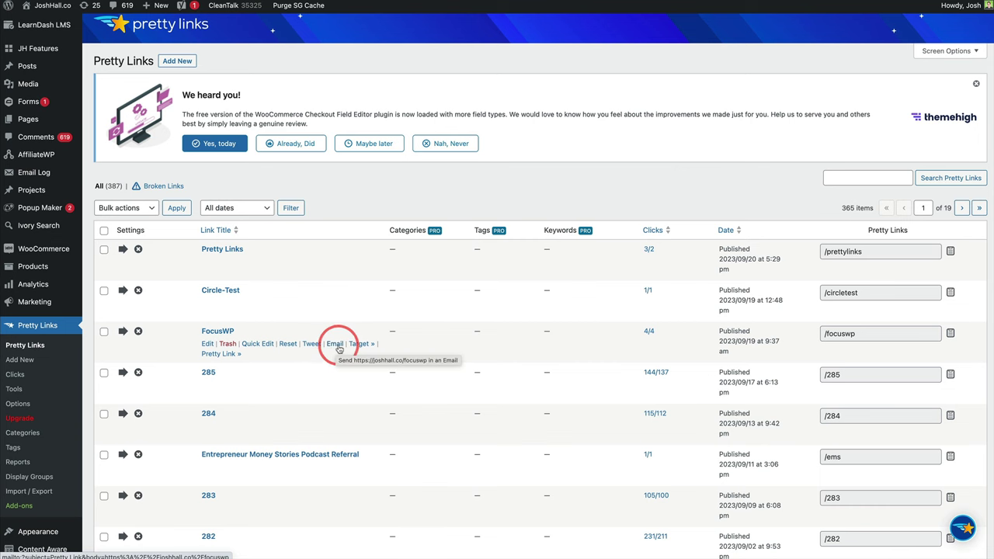
scroll(339, 349, down, 1)
scroll(339, 347, up, 1)
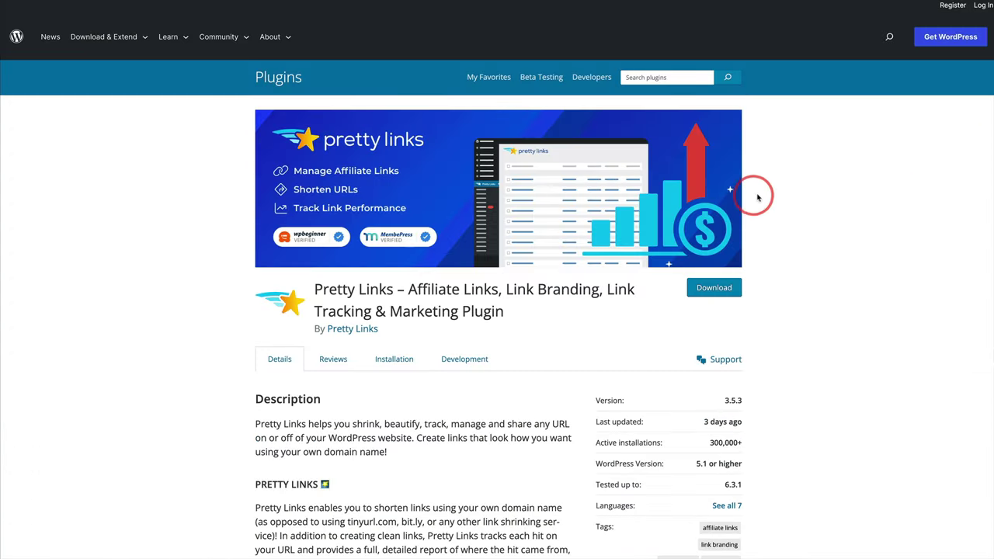
- Review the Pretty Links plugin's description and version details on WordPress.org
scroll(758, 197, down, 5)
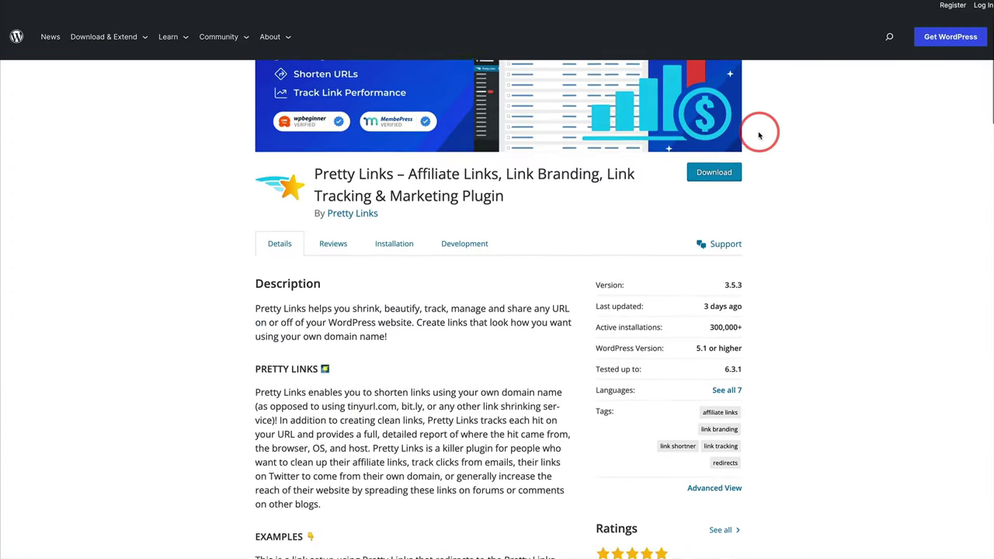